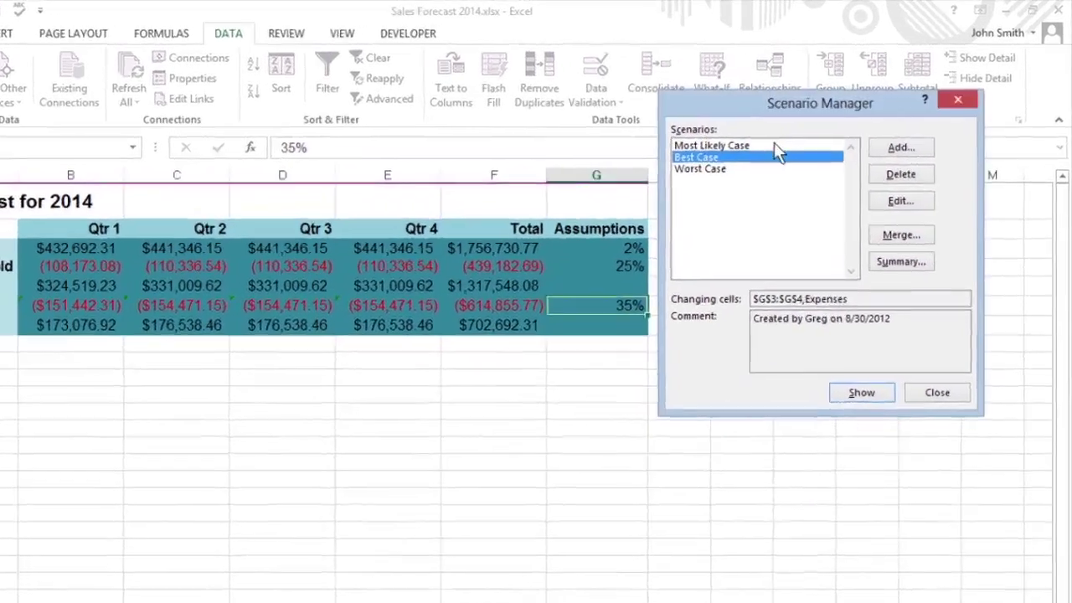
Show the Worst Case scenario and then the Best Case scenario in the forecast, and close Scenario Manager
left_click(816, 129)
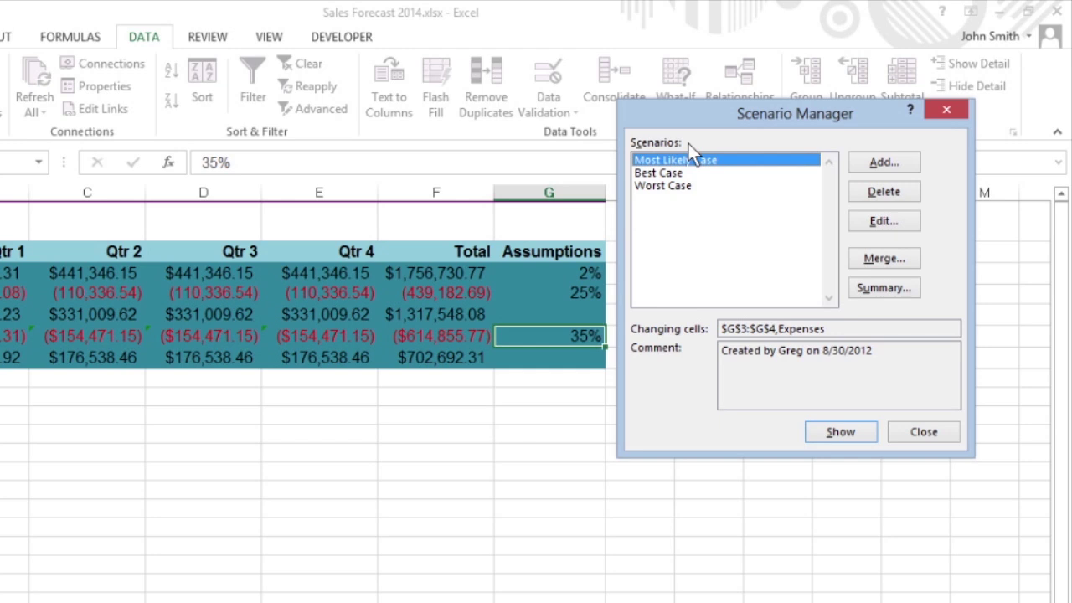
left_click(685, 185)
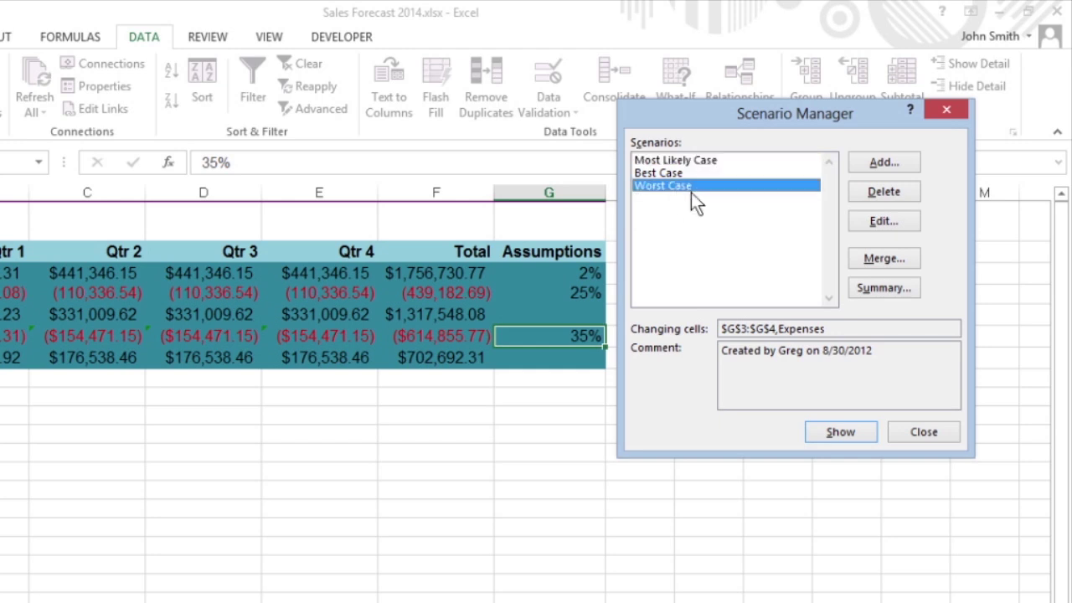
left_click(840, 431)
left_click(695, 172)
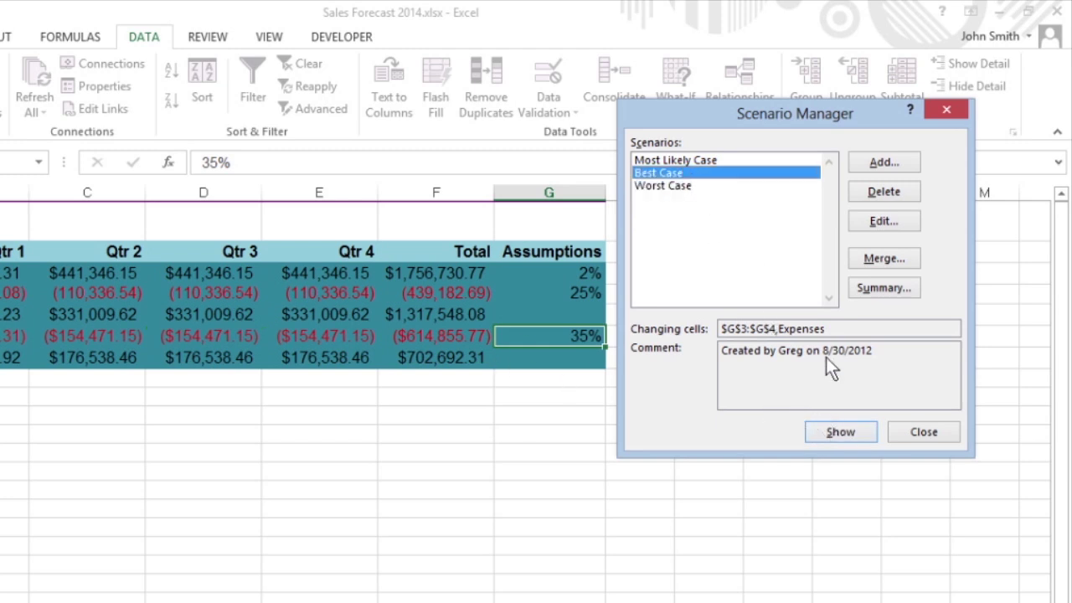
left_click(841, 431)
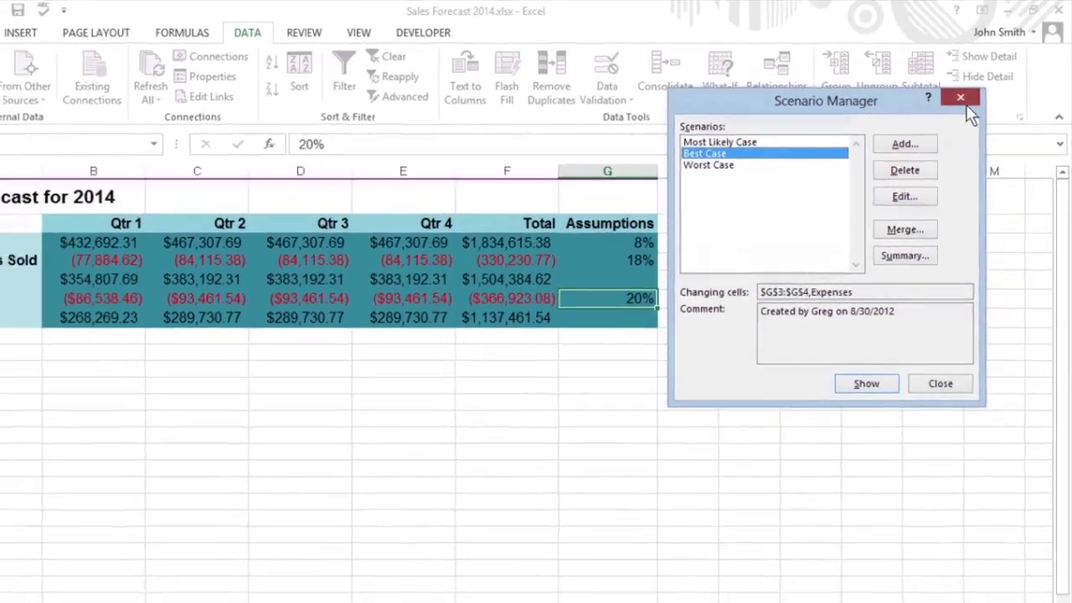
left_click(946, 110)
Review the Scenario Summary sheet, and examine the sales, cost of goods sold and expenses assumption cells on the FORECAST sheet
left_click(219, 573)
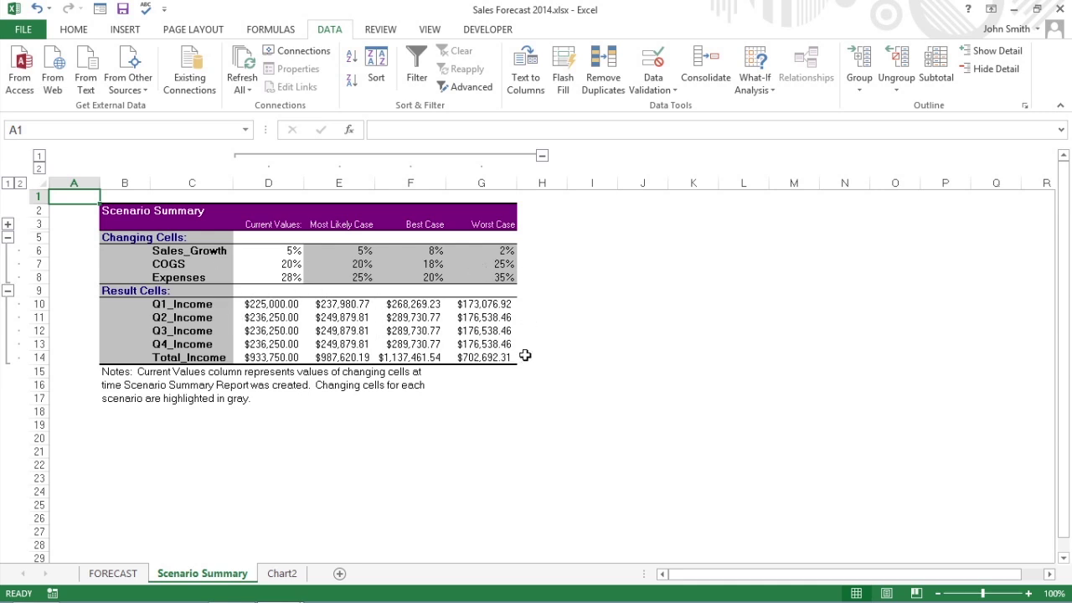
left_click(121, 577)
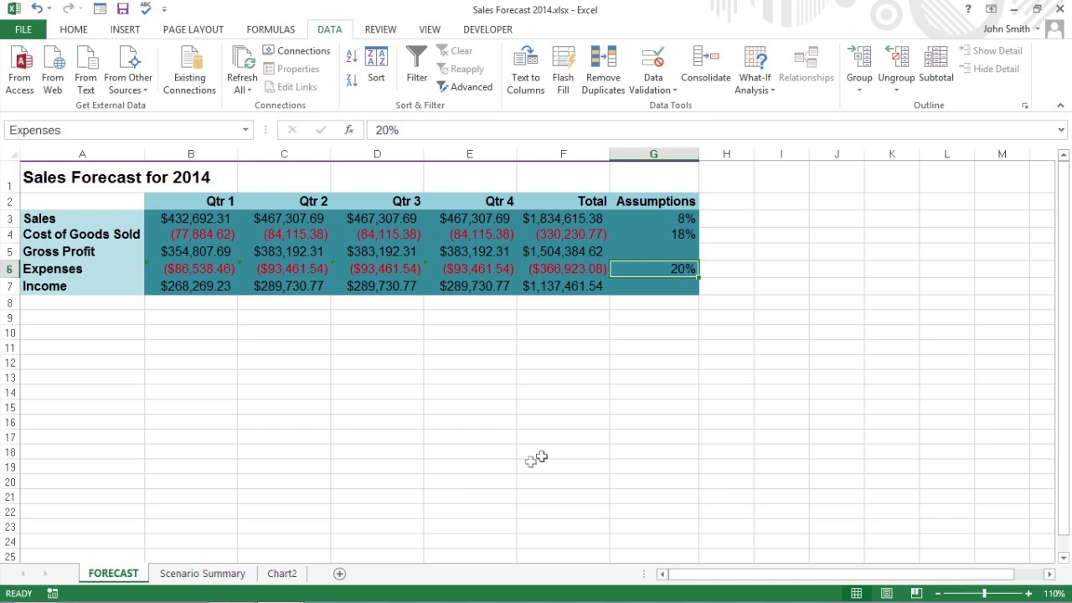
left_click(644, 223)
left_click(646, 234)
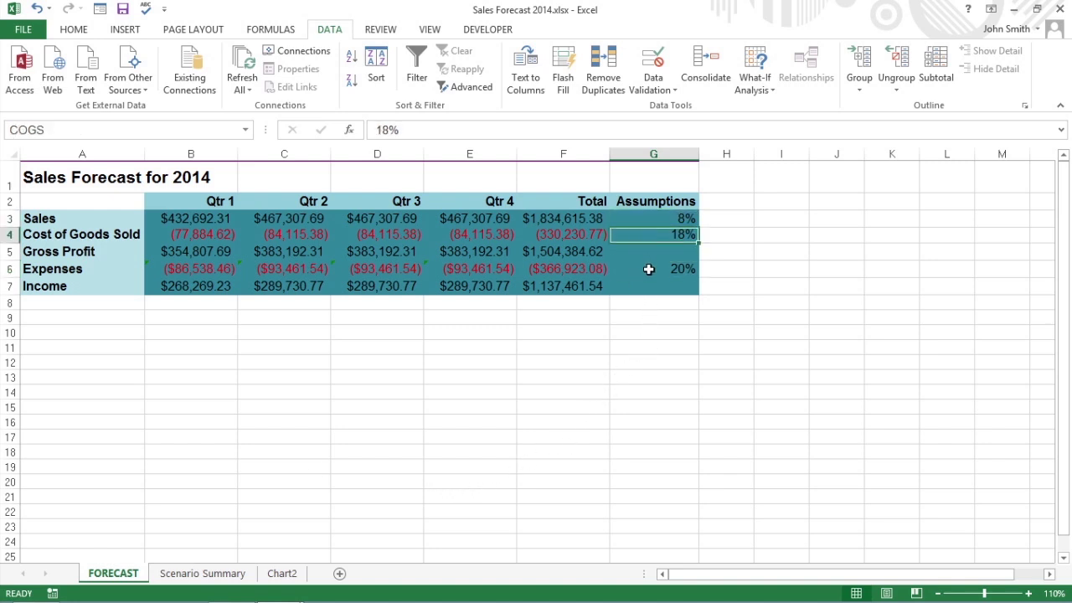
left_click(648, 269)
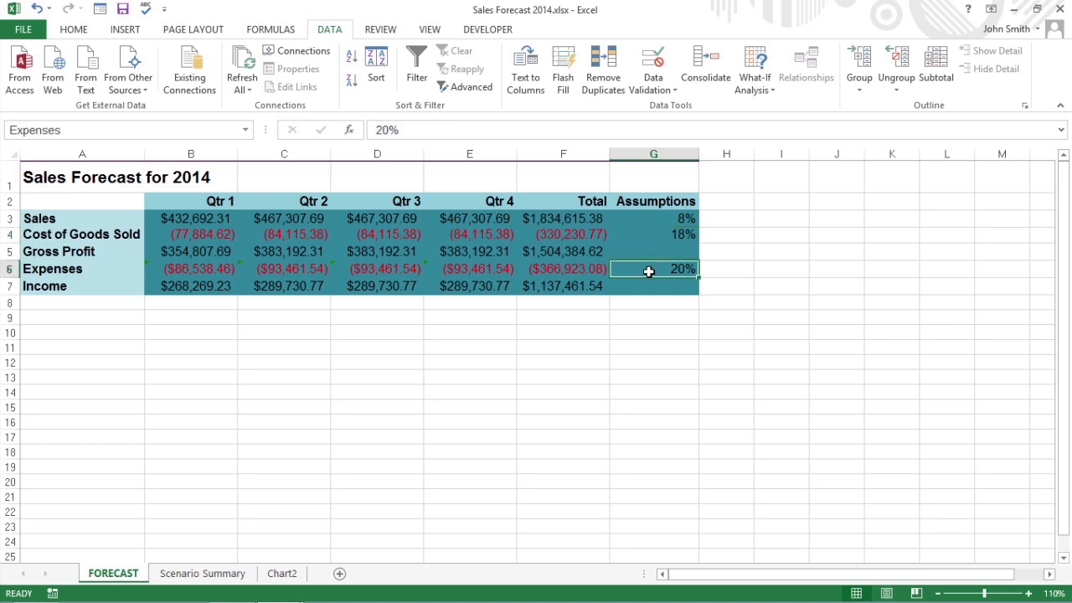
Switch to the Sales Forecast 2014_2 workbook and select the assumption cells G3:G4 and G6 together
left_click(1013, 9)
left_click(756, 253)
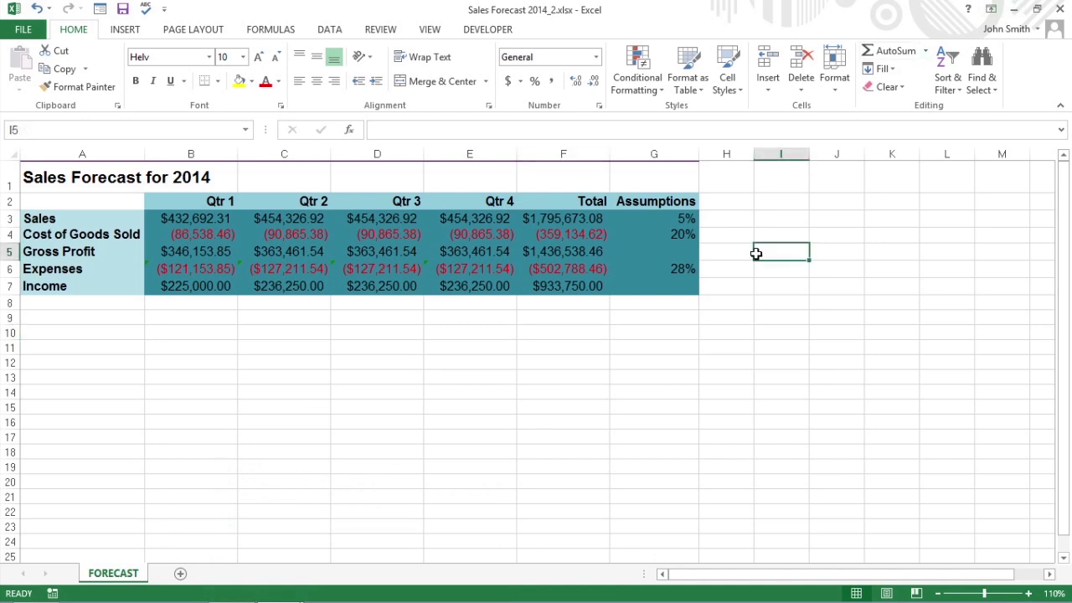
left_click(658, 220)
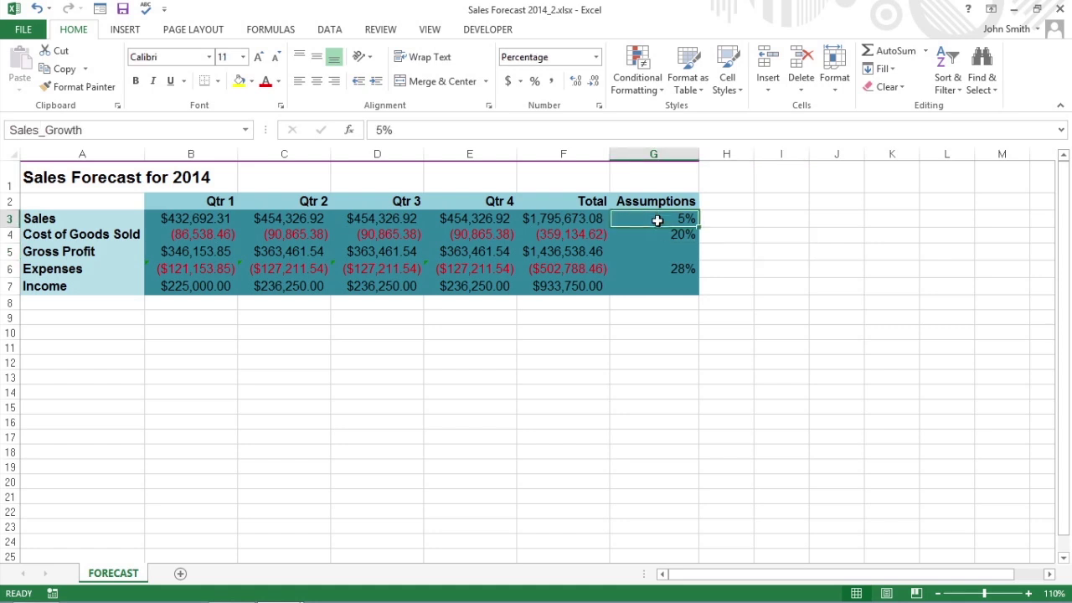
left_click_drag(656, 217, 660, 235)
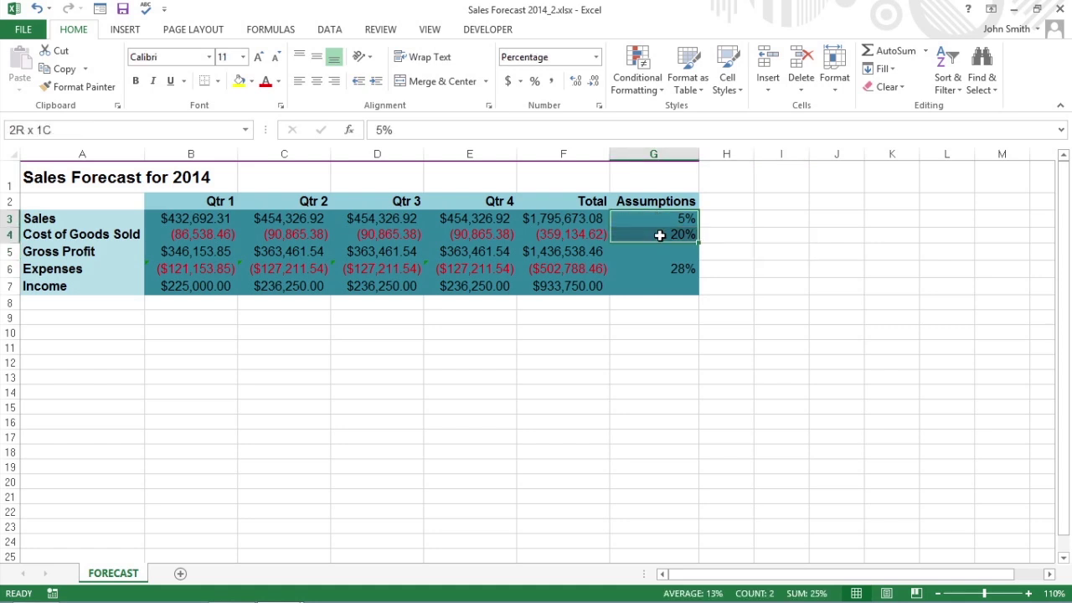
left_click(660, 268, "ctrl")
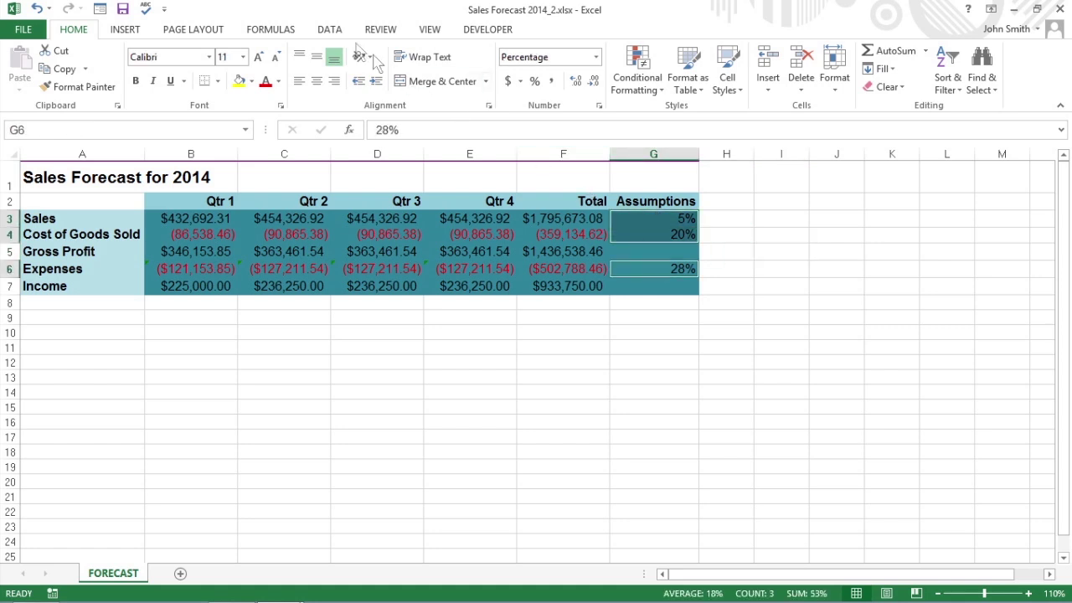
Add a scenario named Most Likely Case for the selected assumption cells in Scenario Manager, accepting the values already on the sheet
left_click(343, 32)
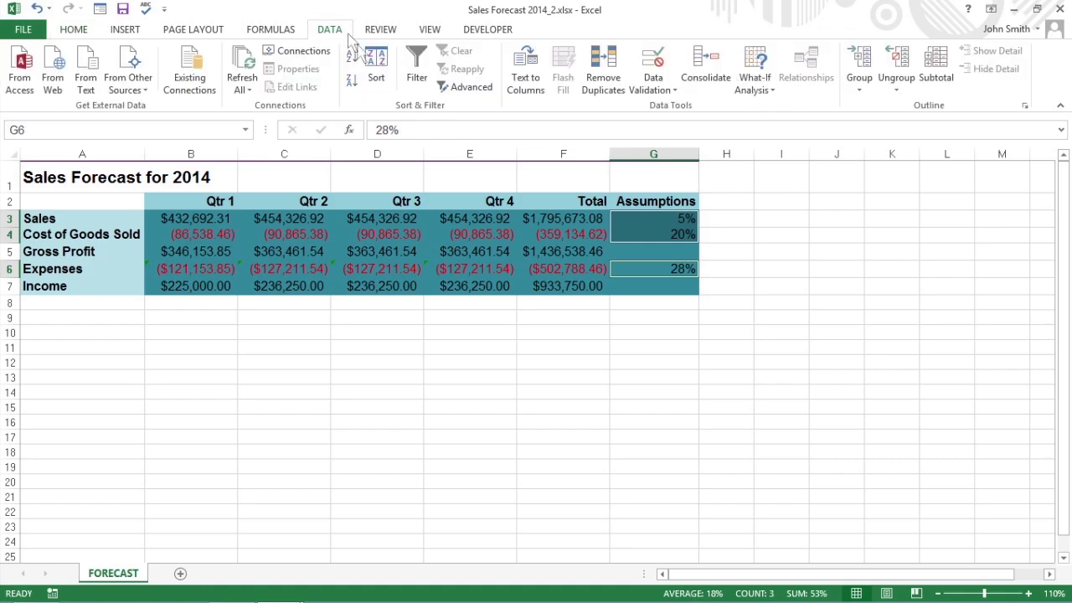
left_click(762, 94)
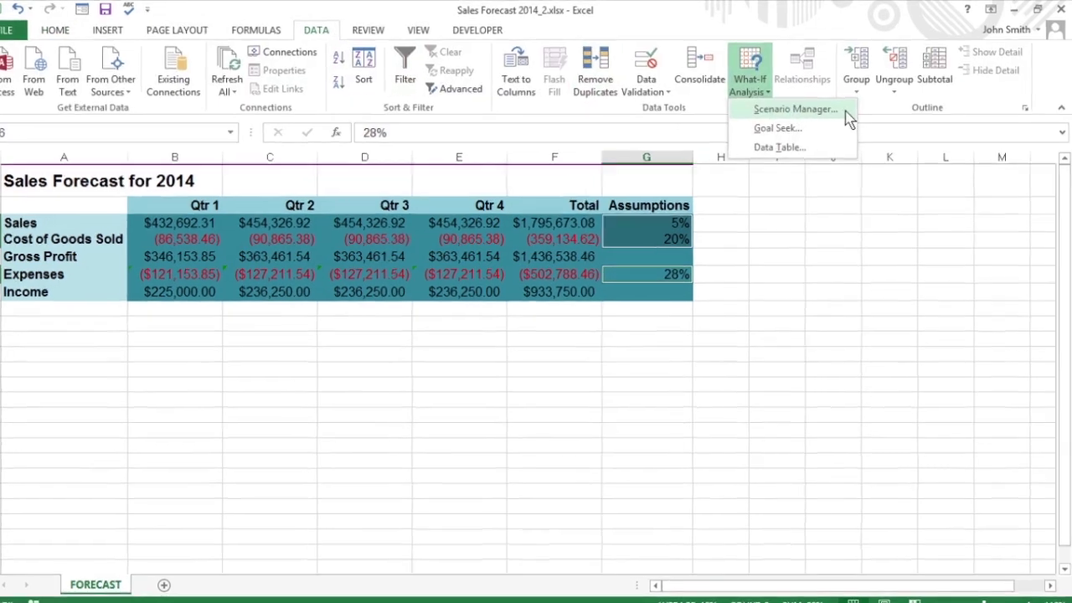
left_click(844, 110)
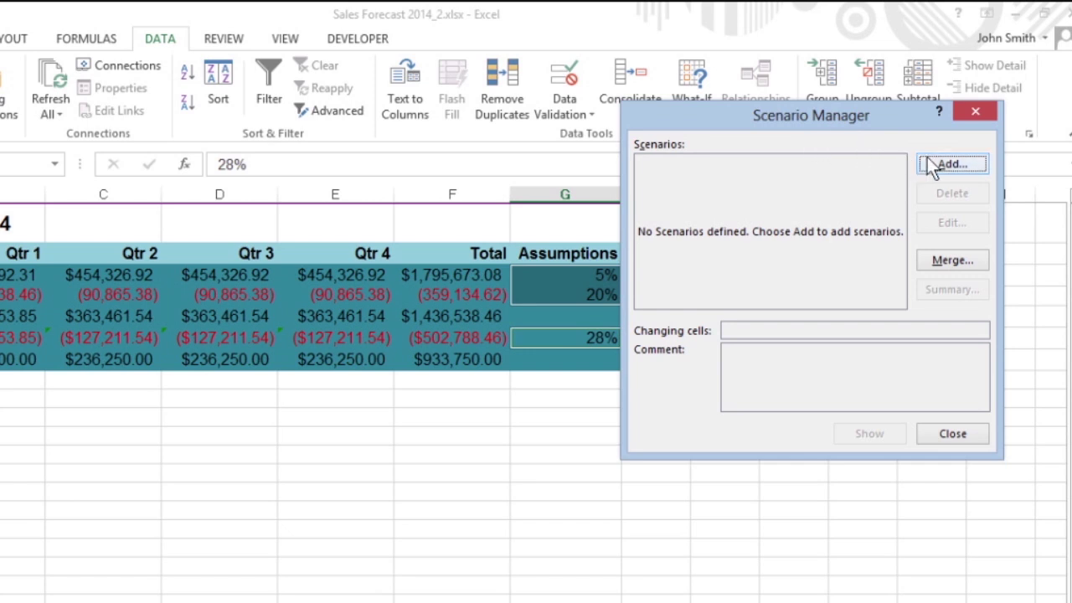
left_click(952, 164)
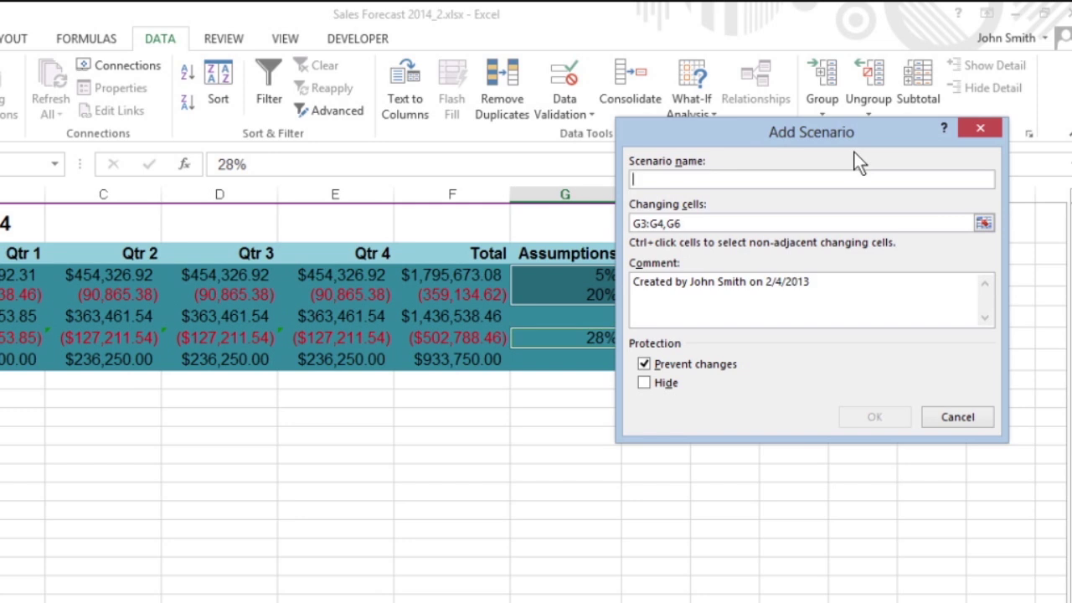
type("M")
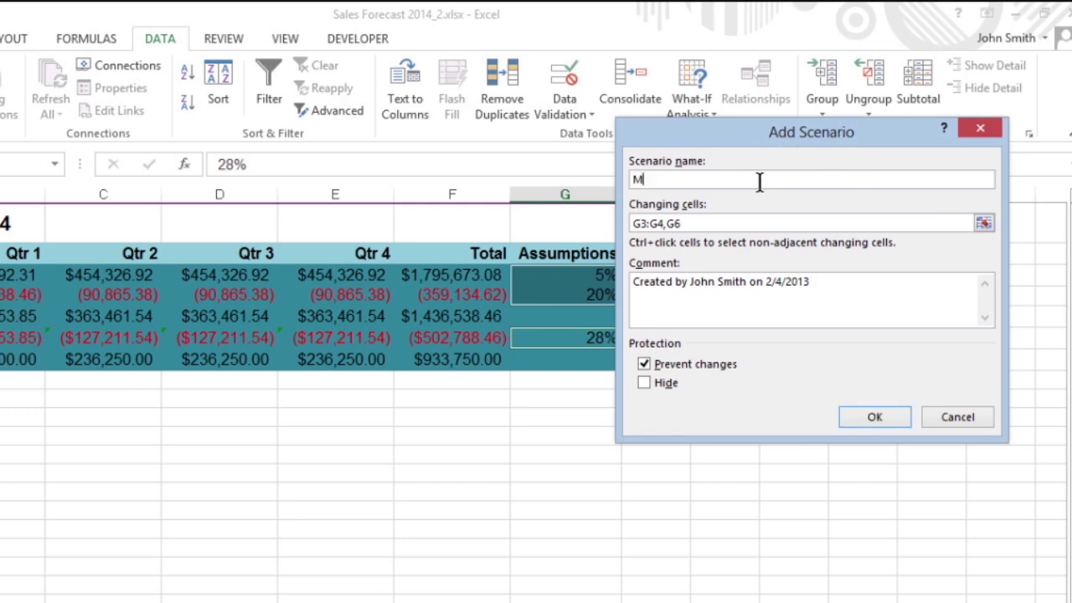
type("ost Likely Case")
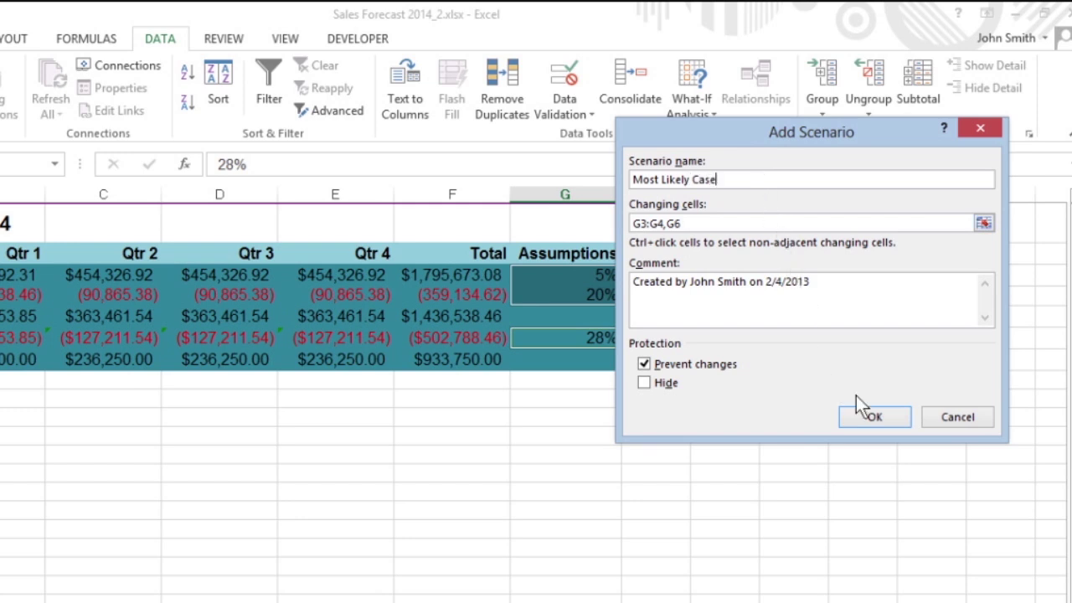
left_click(874, 416)
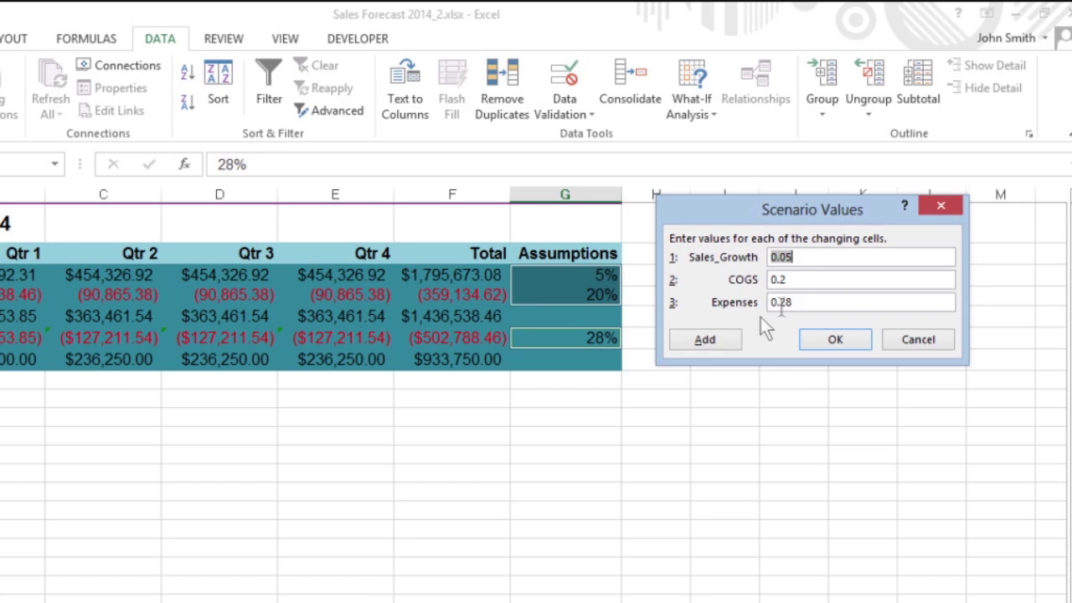
left_click(729, 335)
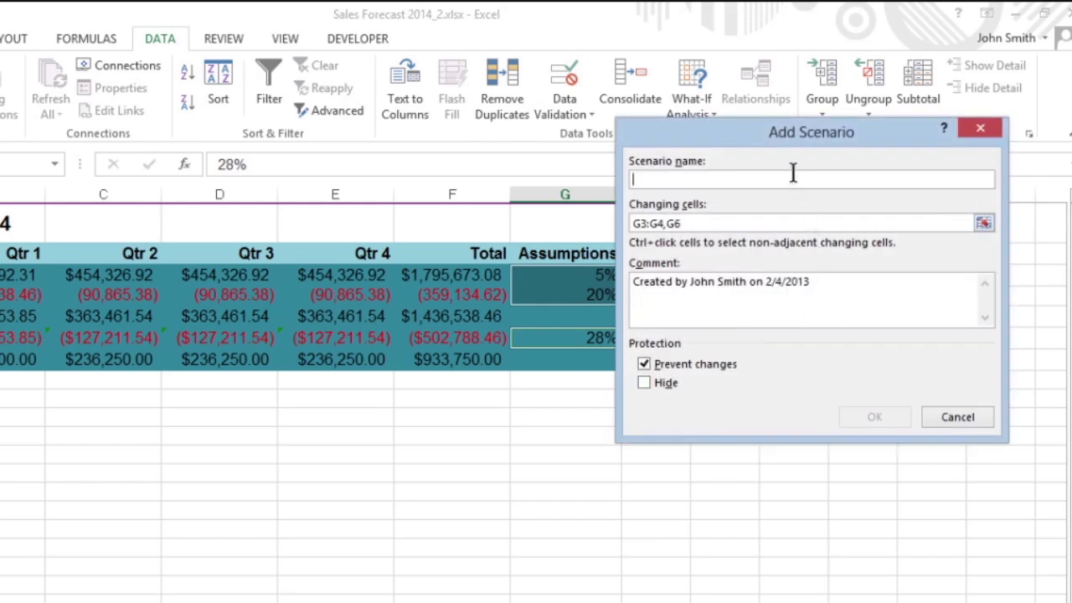
Add a Best Case scenario with Sales_Growth 0.08, COGS 0.18 and Expenses 0.20
type("Best Case")
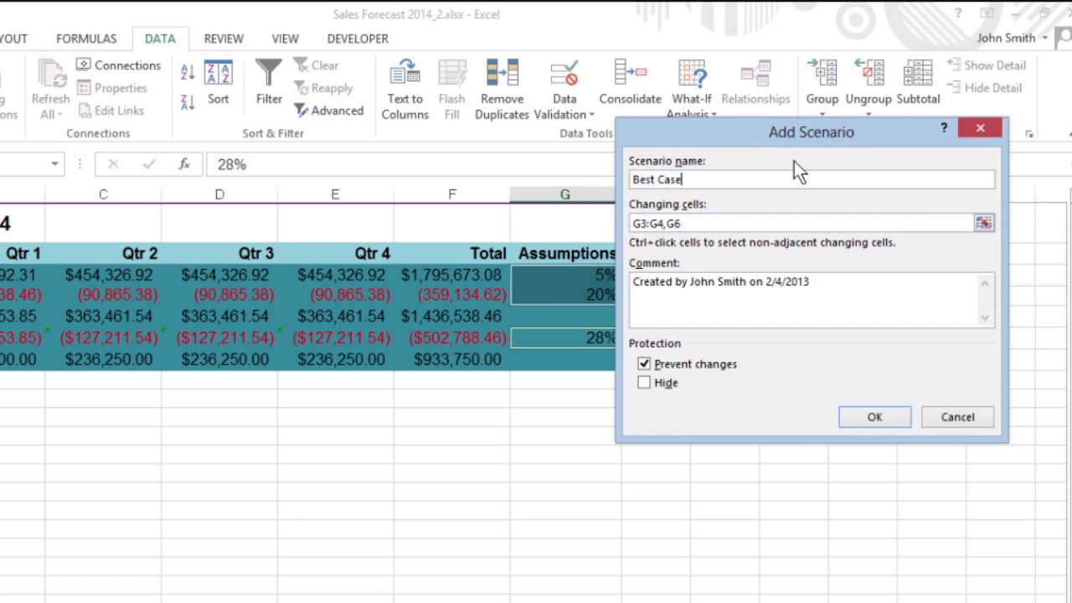
left_click(876, 416)
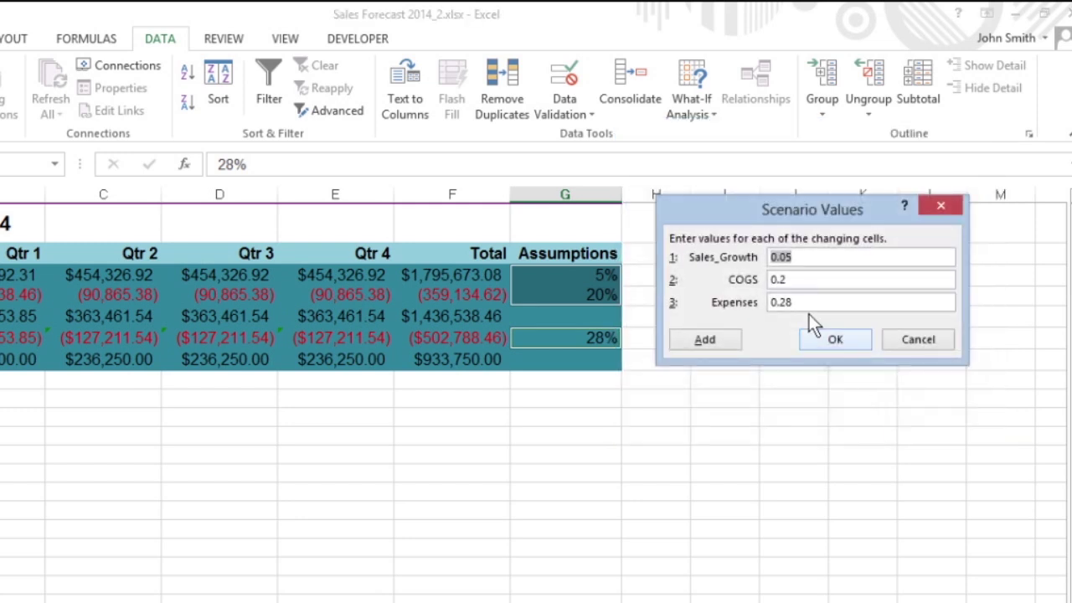
type("0.08")
key("Tab")
type("0.18")
key("BackSpace")
type("0")
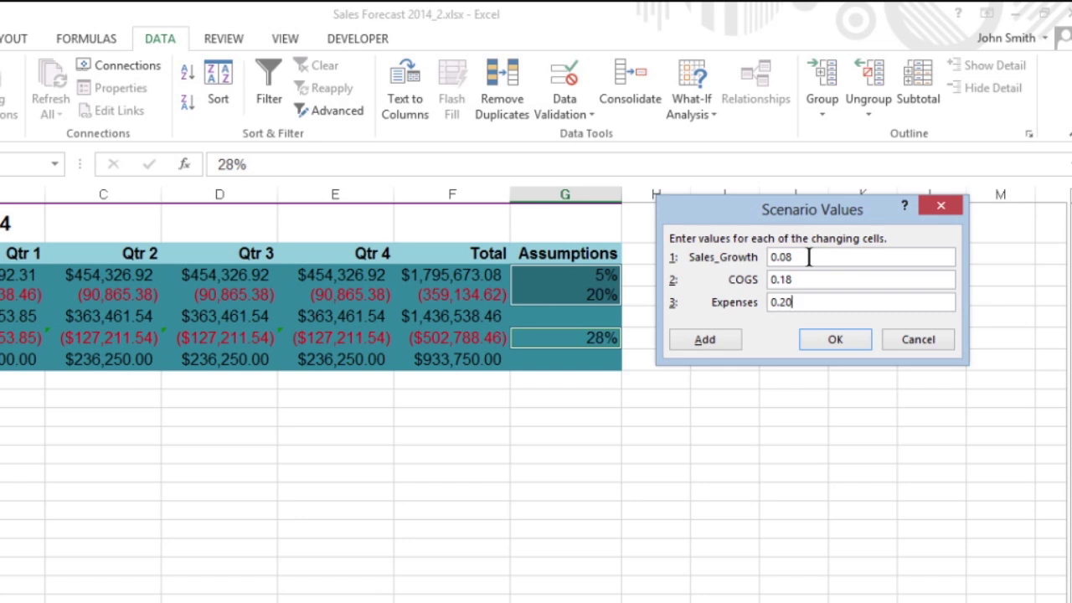
left_click(721, 350)
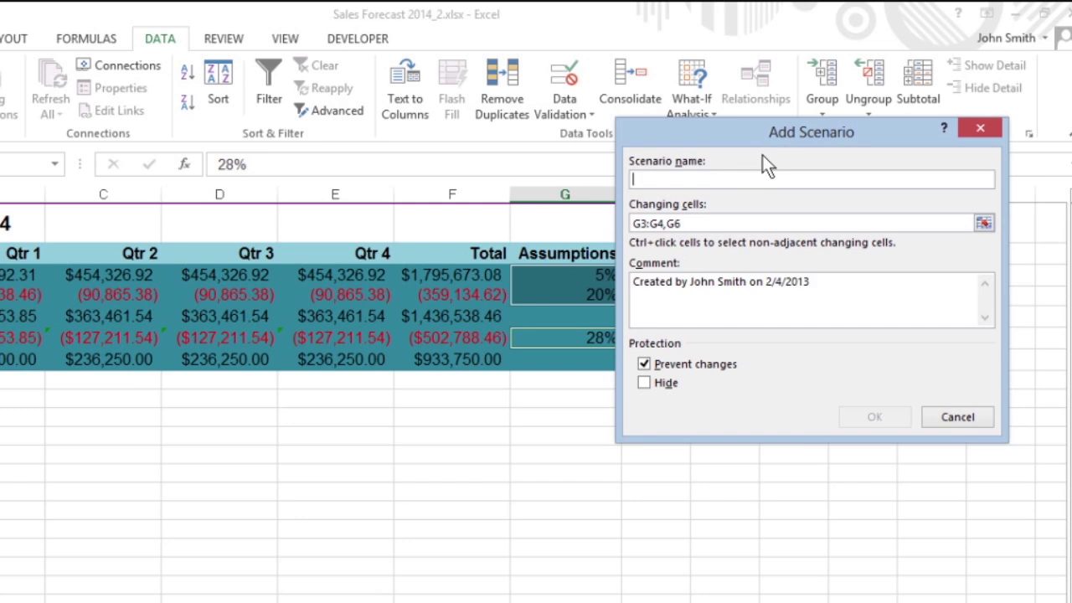
Add a Worst Case scenario with Sales_Growth 0.02, COGS 0.25 and Expenses 0.35, and finish adding scenarios
type("Worst Case")
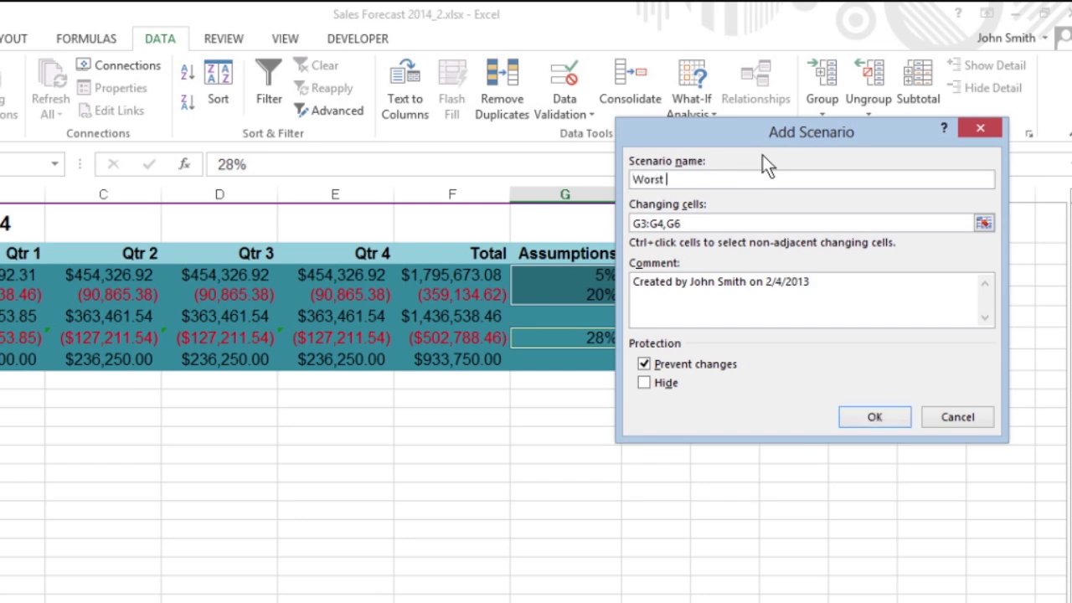
left_click(871, 416)
left_click(810, 257)
key("BackSpace")
type("2")
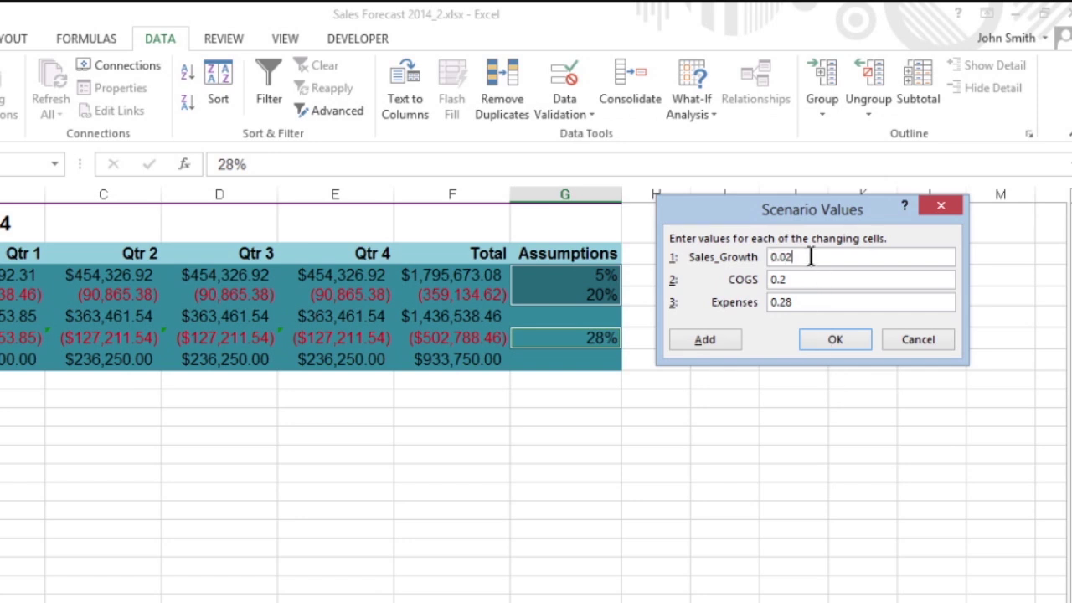
key("Tab")
type("0.25")
key("Tab")
key("End")
key("BackSpace")
key("BackSpace")
type("35")
left_click(828, 346)
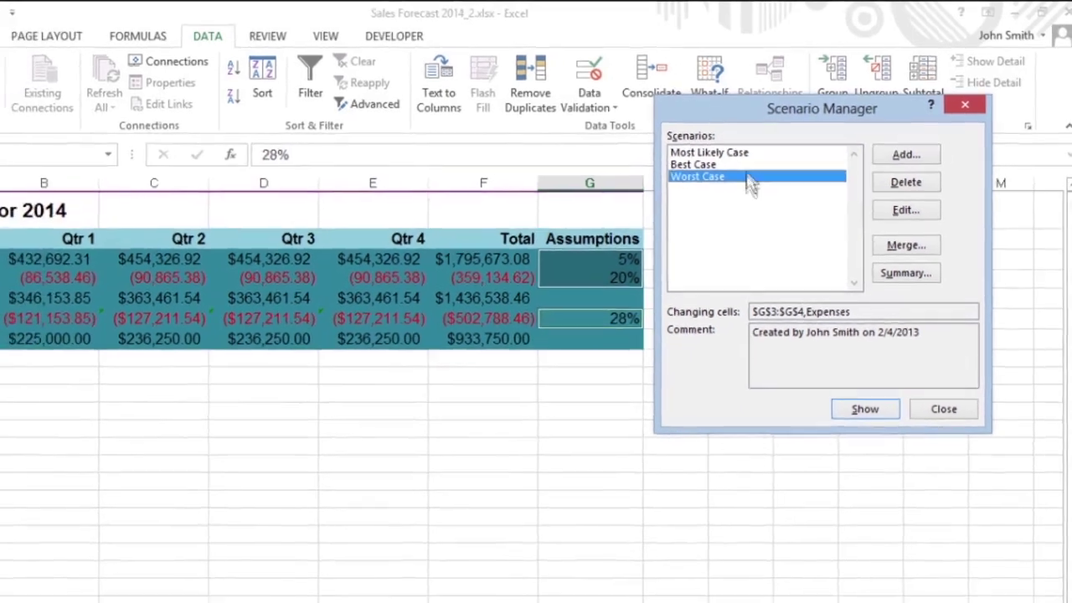
Show the newly added Best Case and then Worst Case scenario in the forecast, and close Scenario Manager
left_click(727, 175)
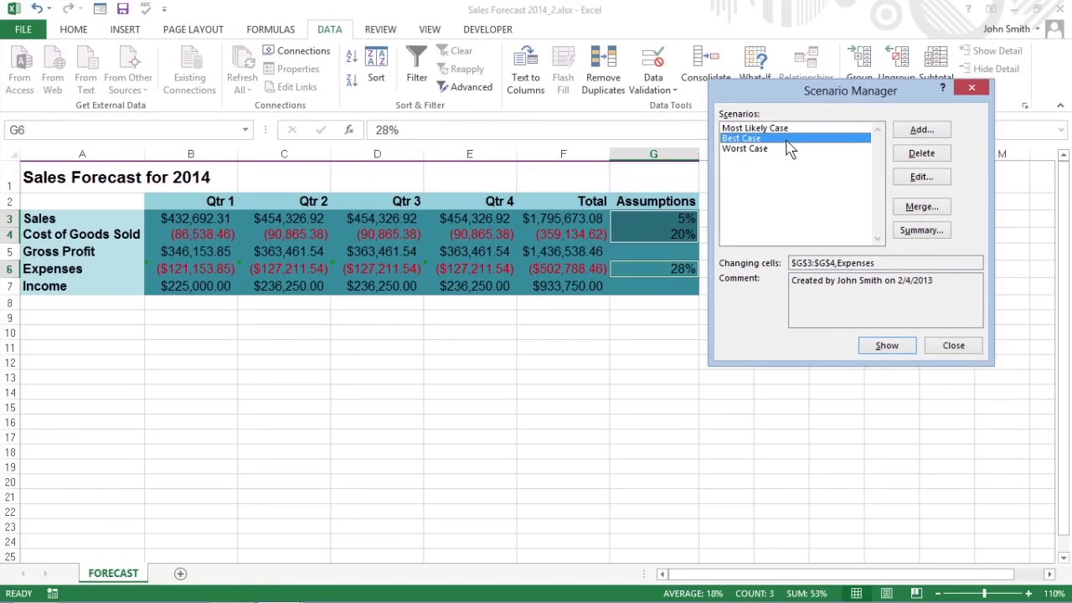
left_click(884, 347)
left_click(735, 149)
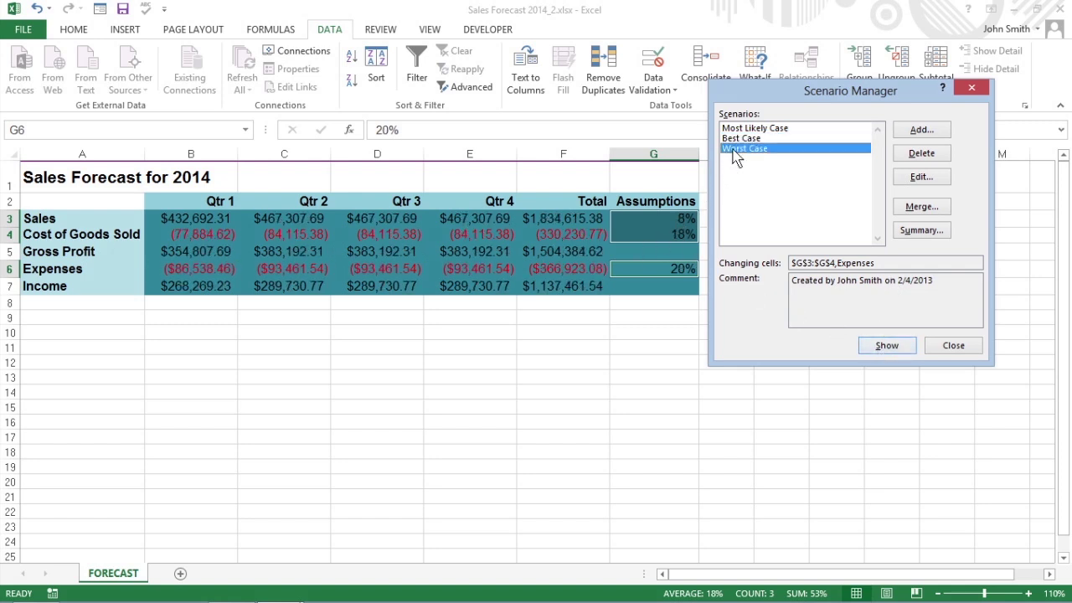
left_click(878, 345)
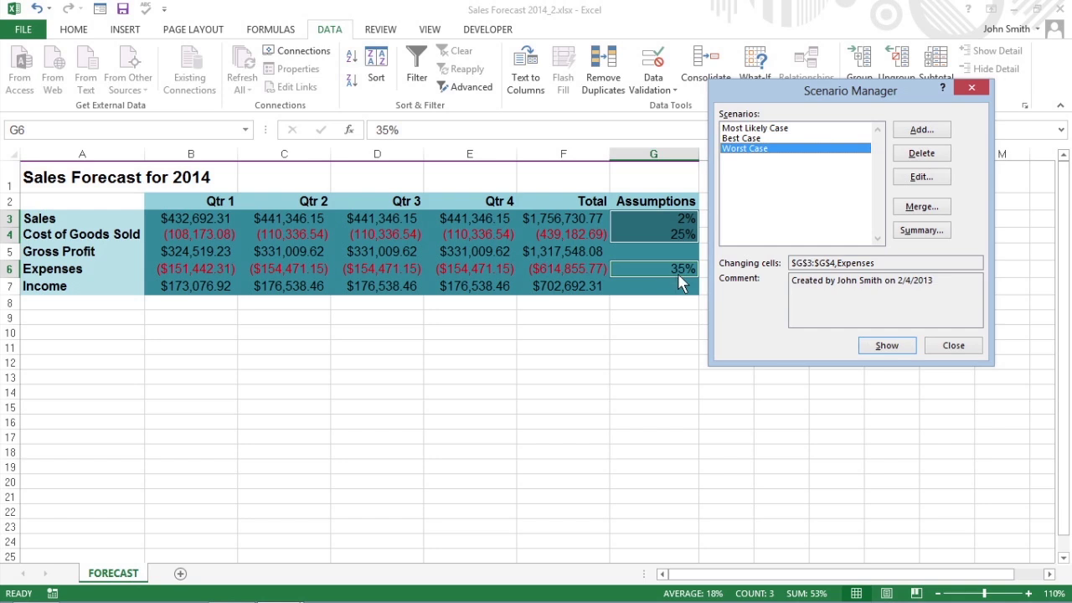
left_click(970, 87)
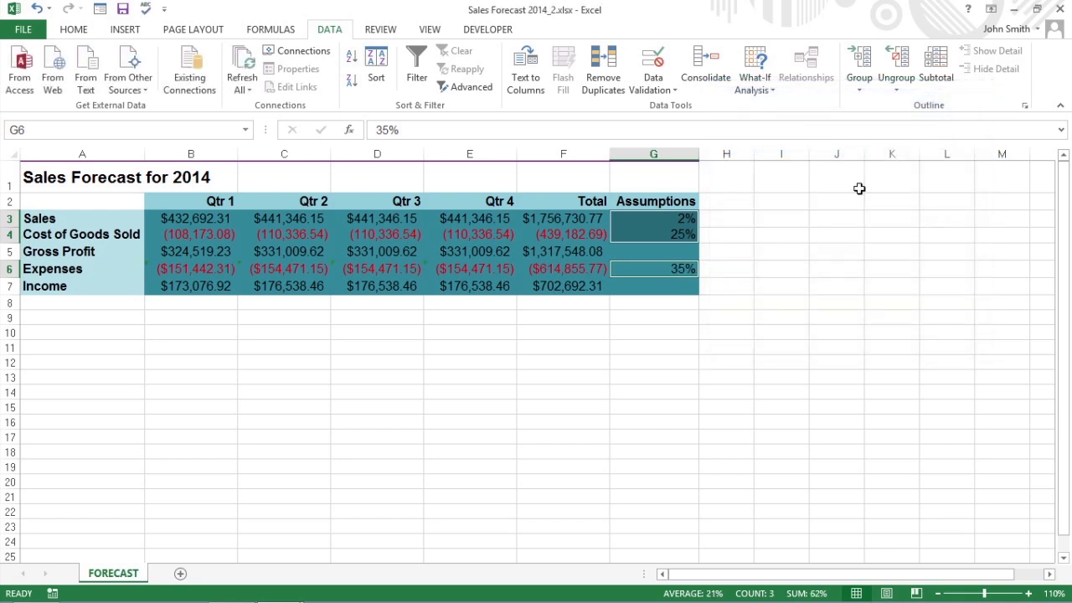
Create a scenario summary report from Scenario Manager with the Income row B7:F7 as the result cells
left_click(772, 90)
left_click(783, 107)
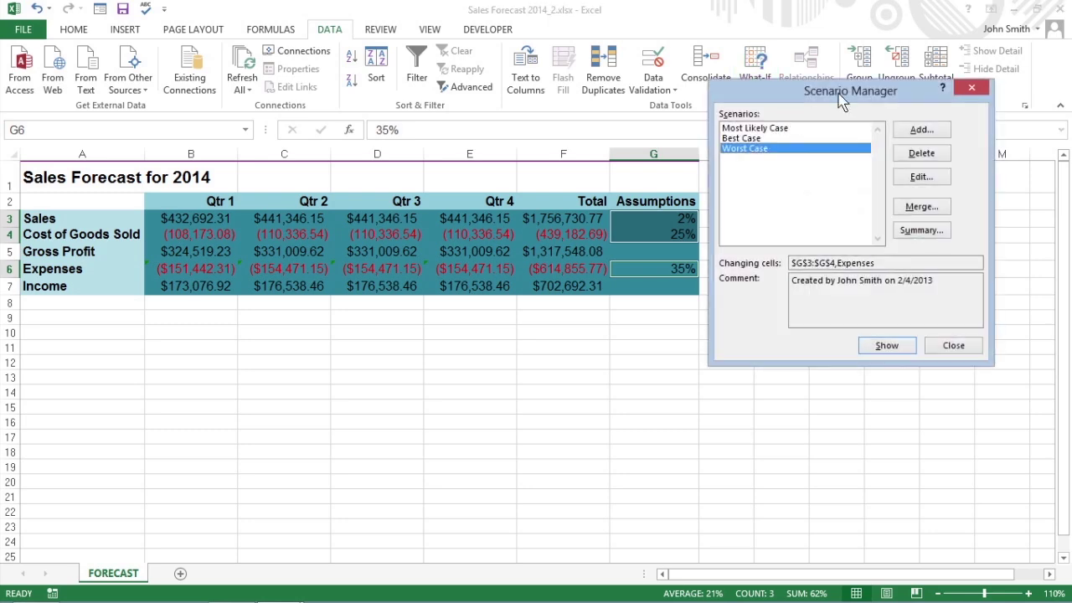
left_click_drag(842, 91, 817, 94)
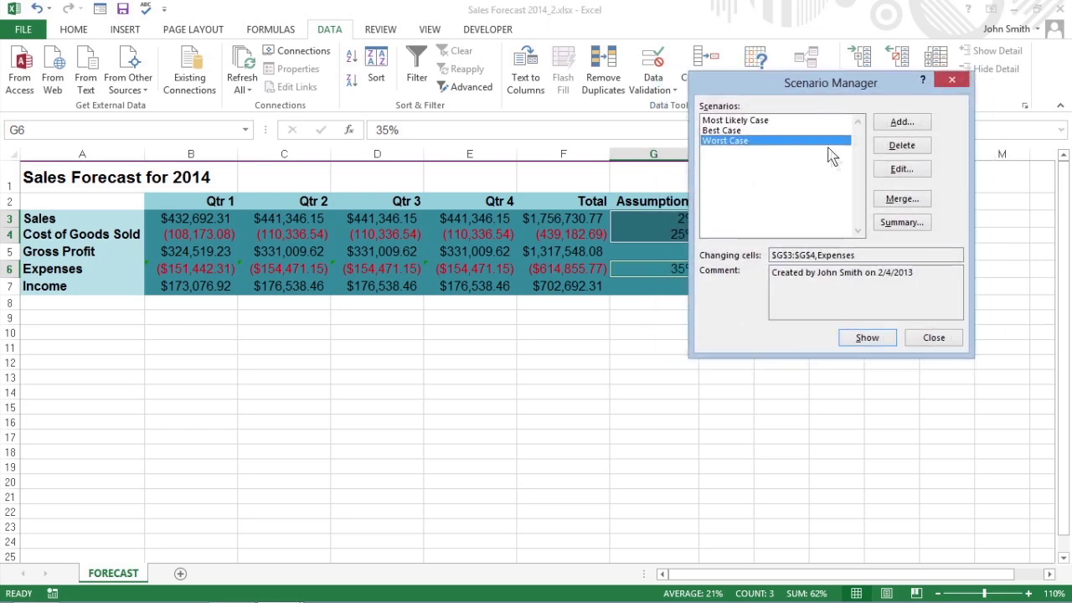
left_click(913, 221)
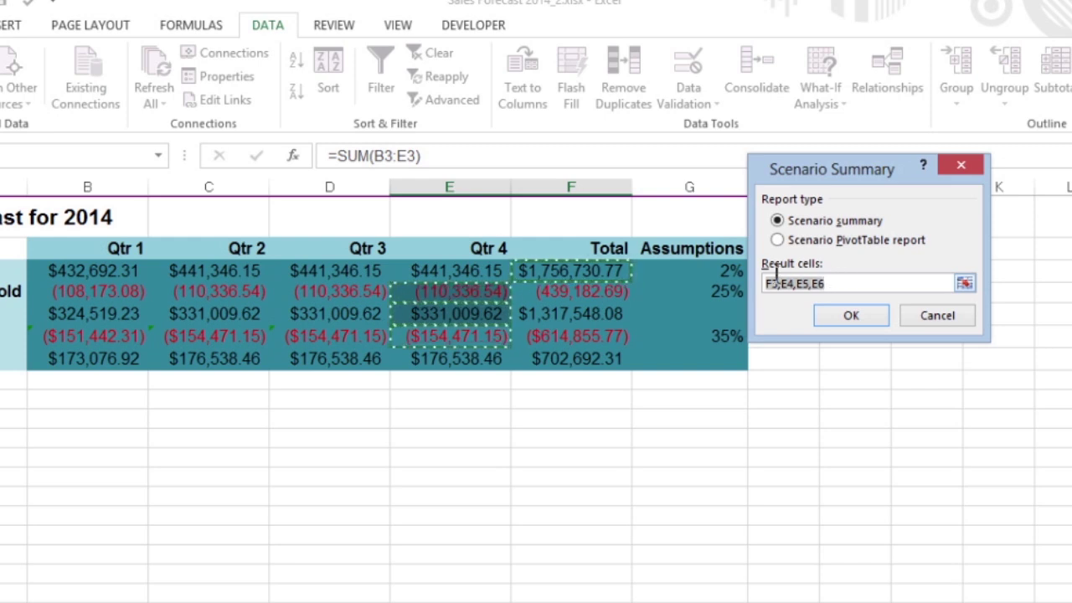
left_click_drag(71, 363, 584, 356)
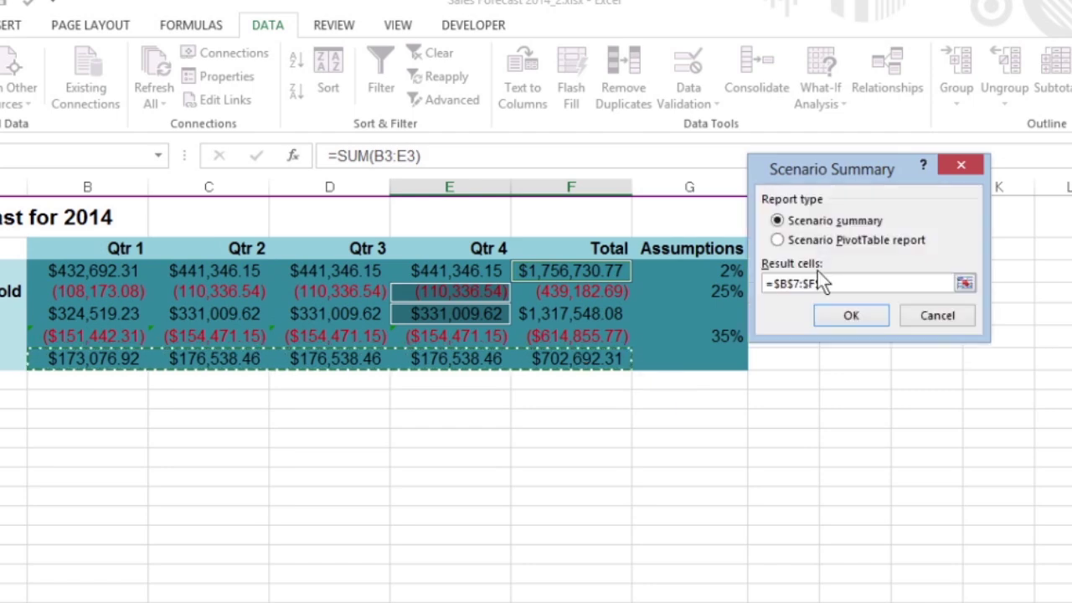
left_click(837, 281)
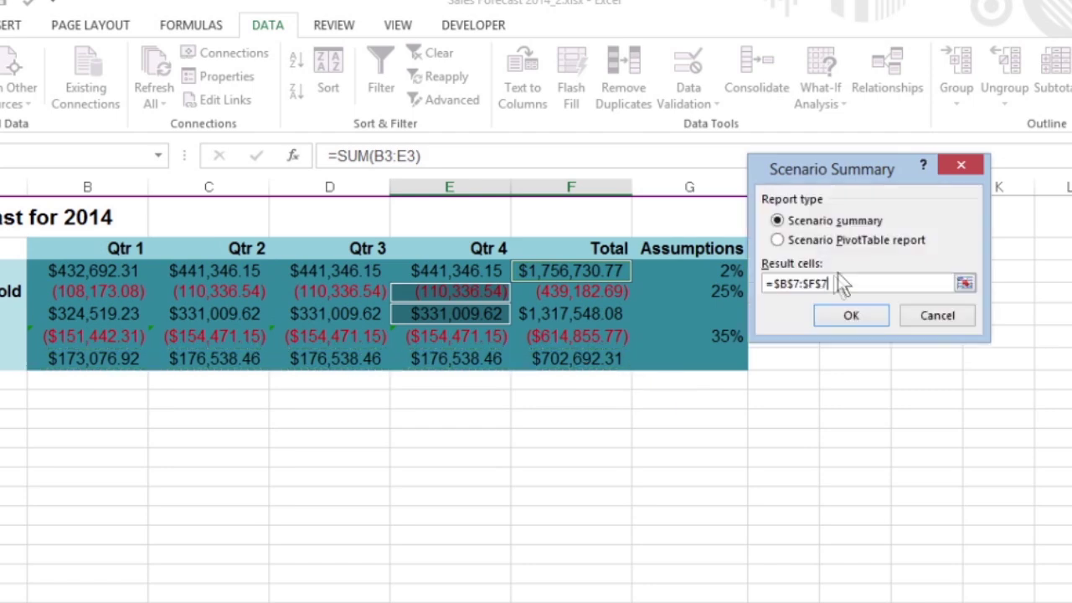
left_click(855, 317)
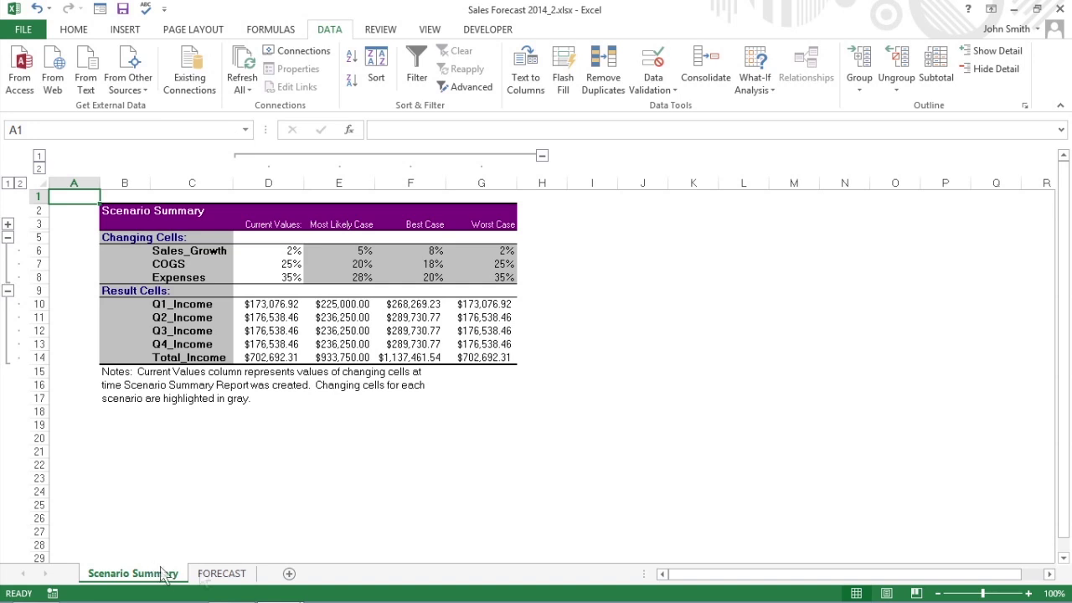
Move the Scenario Summary sheet after the FORECAST sheet and begin renaming it with "Best Wor"
mouse_move(172, 588)
left_mouse_down()
mouse_move(287, 593)
mouse_move(269, 580)
left_mouse_up()
double_click(226, 576)
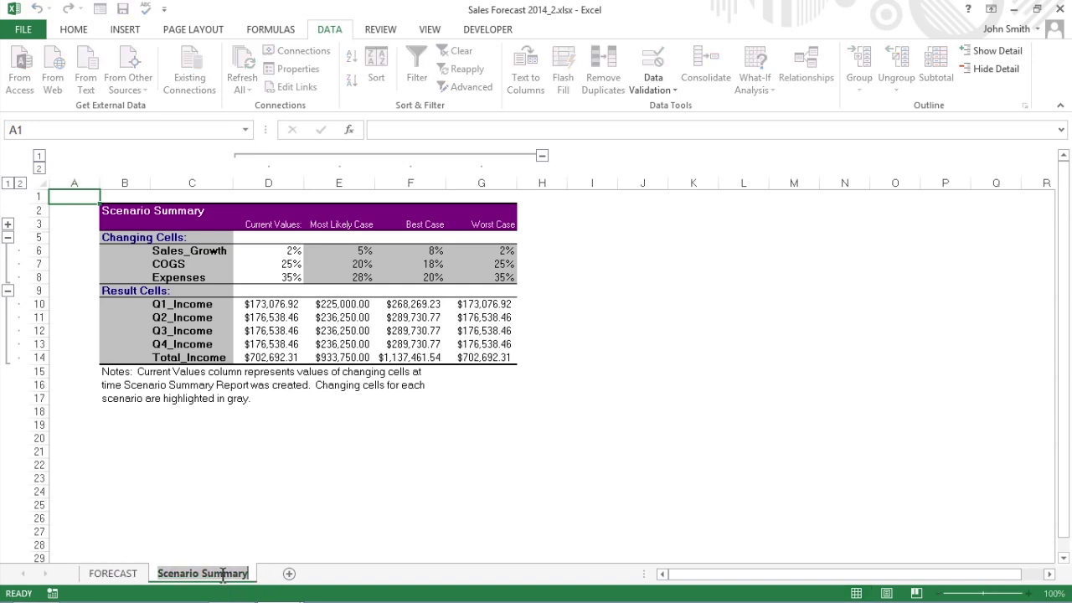
type("Best Wor")
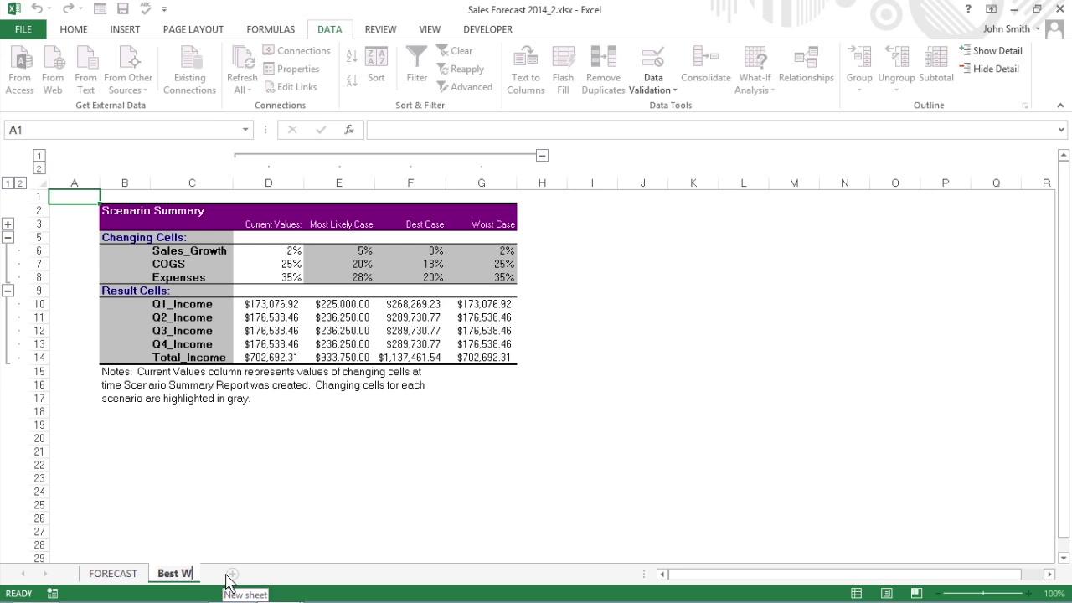